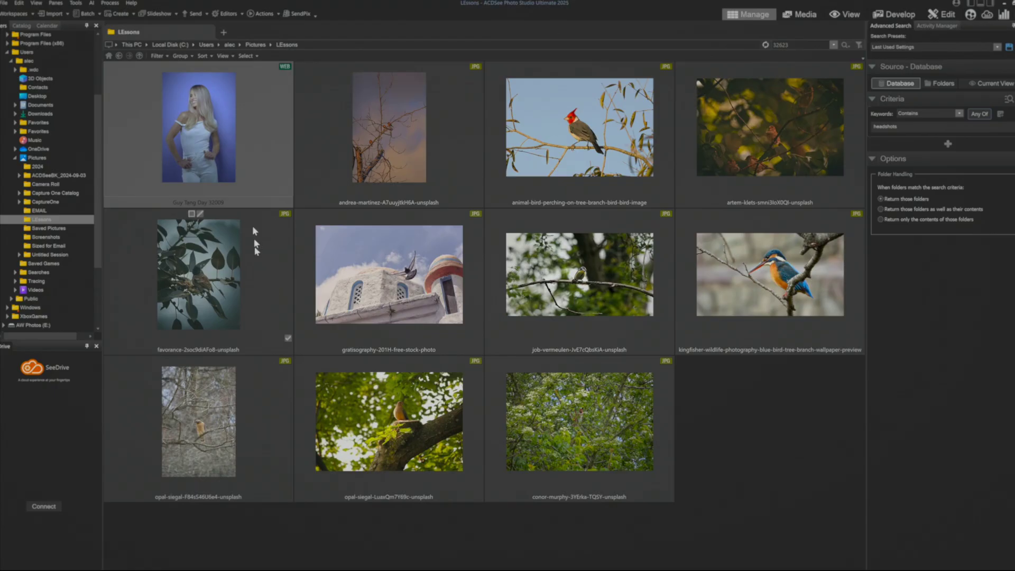
Step: Select the purple-backdrop portrait thumbnail, view it full-size, and open it in Develop mode
left_click(230, 169)
left_click(845, 14)
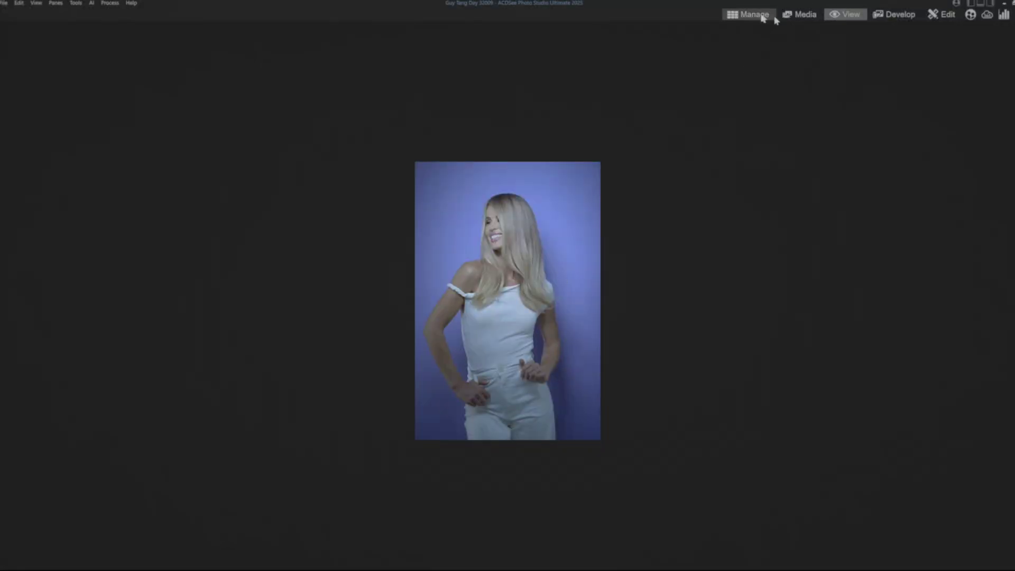
left_click(882, 16)
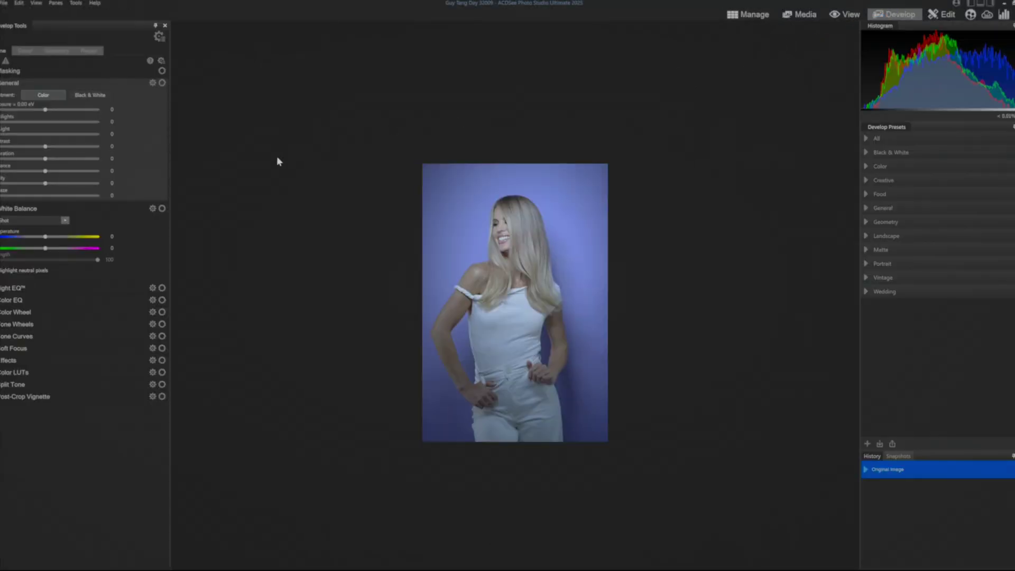
Step: In Tune, set temperature 68, tint 16, exposure +0.40 eV, contrast 34 and highlights 57
left_click_drag(46, 239, 70, 239)
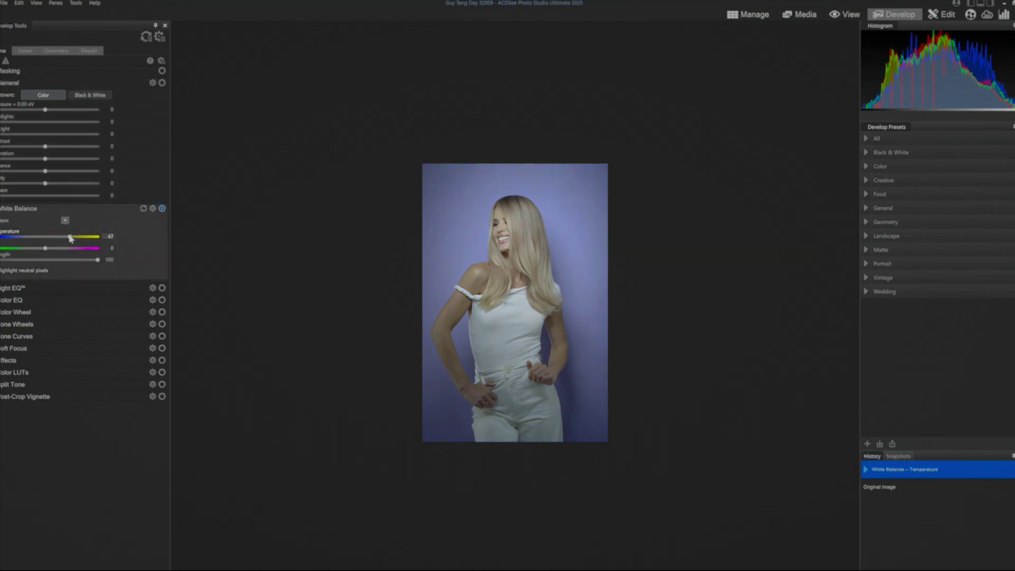
left_click_drag(70, 238, 71, 238)
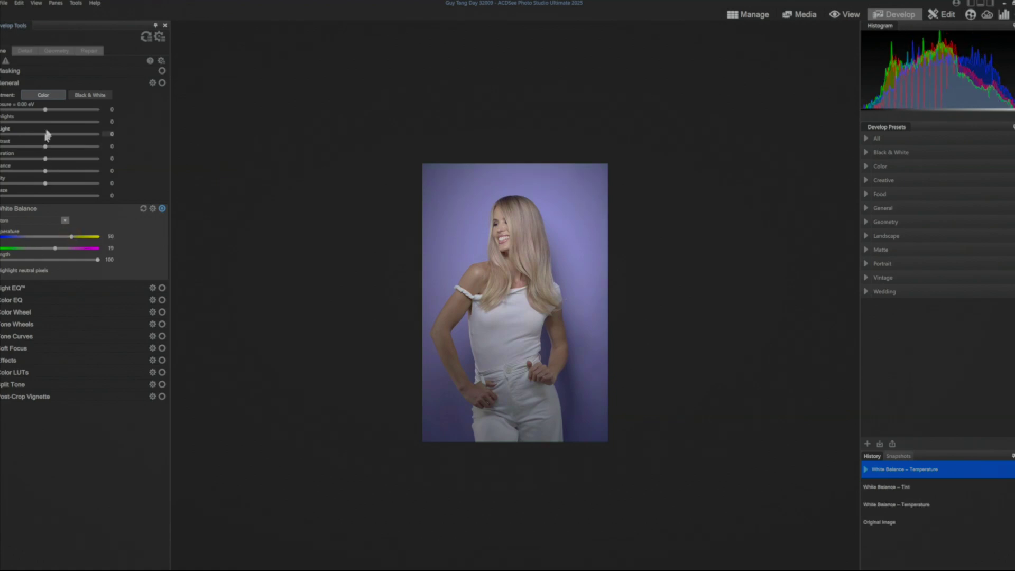
left_click_drag(45, 110, 50, 110)
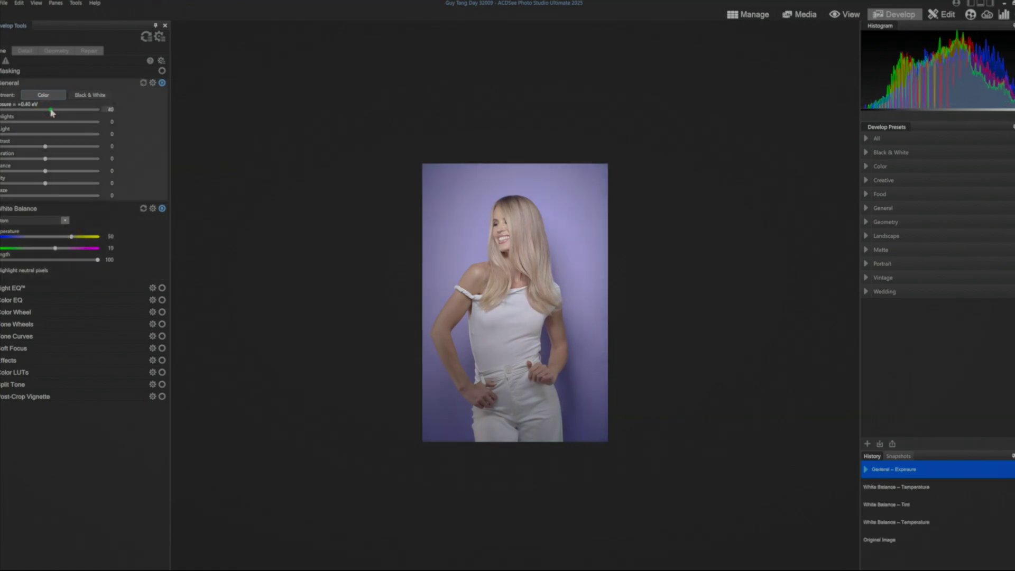
left_click_drag(45, 146, 63, 147)
left_click_drag(71, 237, 80, 237)
left_click_drag(55, 248, 59, 248)
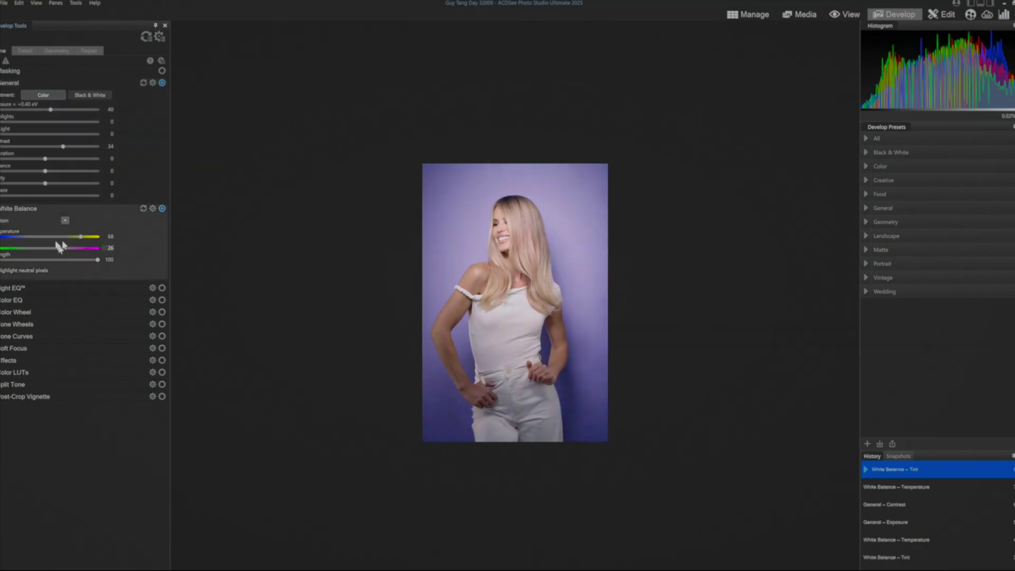
left_click_drag(3, 122, 23, 122)
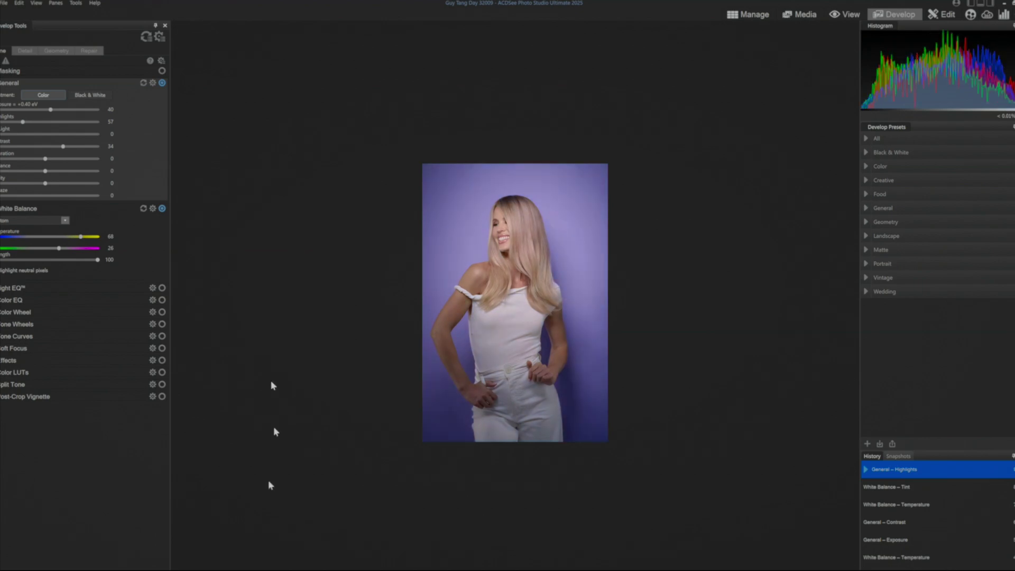
left_click_drag(58, 249, 53, 248)
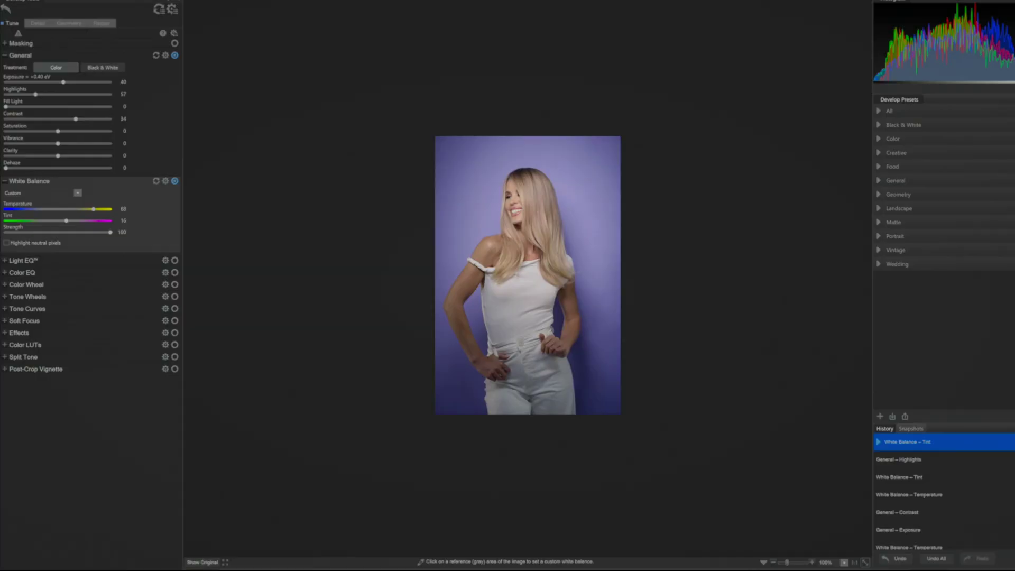
left_click(201, 563)
left_click(202, 563)
left_click(202, 564)
left_click(201, 564)
left_click(201, 564)
left_click(202, 563)
left_click(202, 563)
left_click(201, 564)
Step: Return to Manage mode and save the Develop changes to the portrait
left_click(784, 3)
left_click(453, 312)
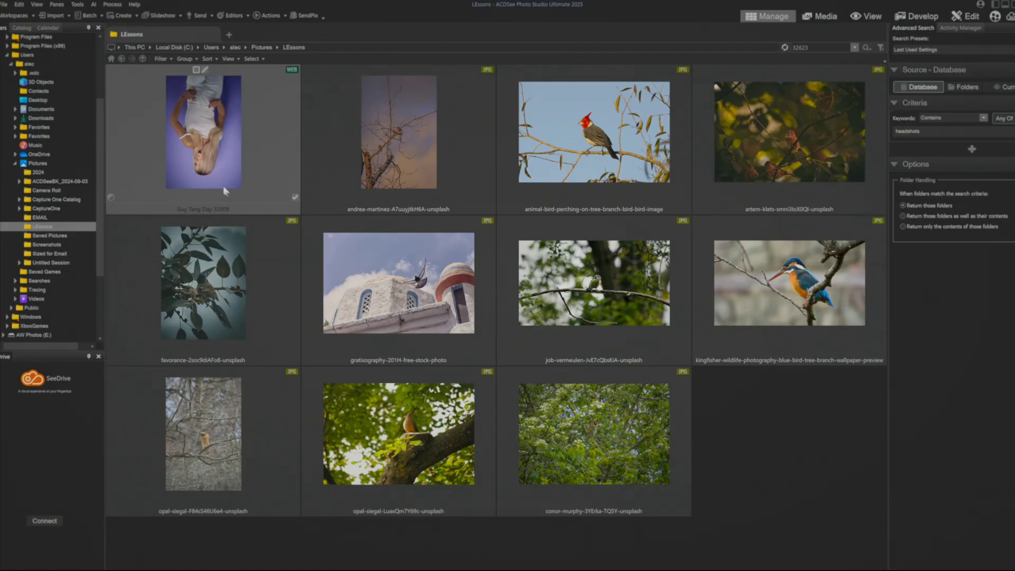
Step: Launch AI Super-Resolution from the AI menu, opening at 200% enlargement
left_click(92, 5)
left_click(111, 40)
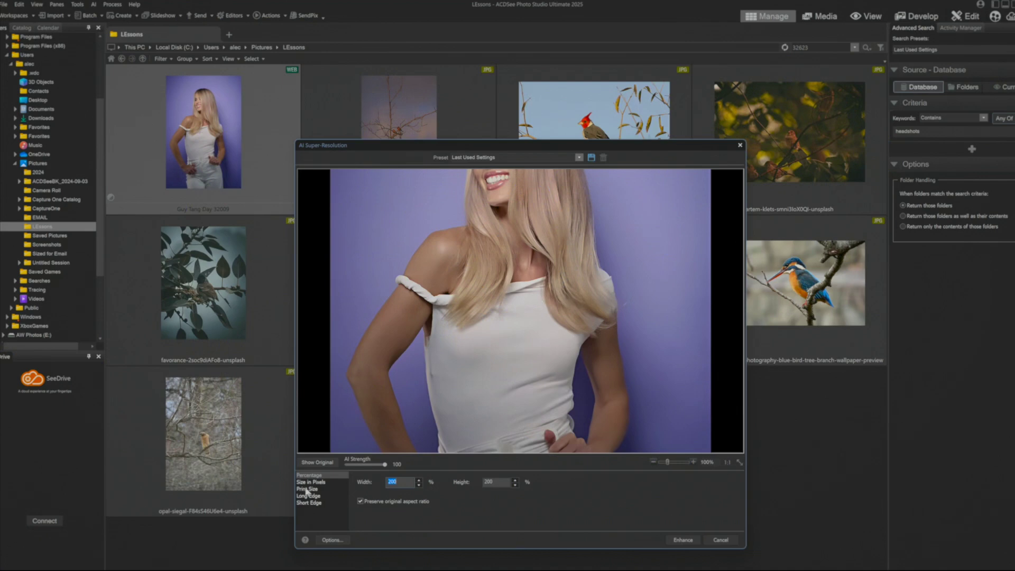
Step: Size the upscale by Print Size at 4 × 6 inches with 300 pixels per inch resolution
left_click(307, 489)
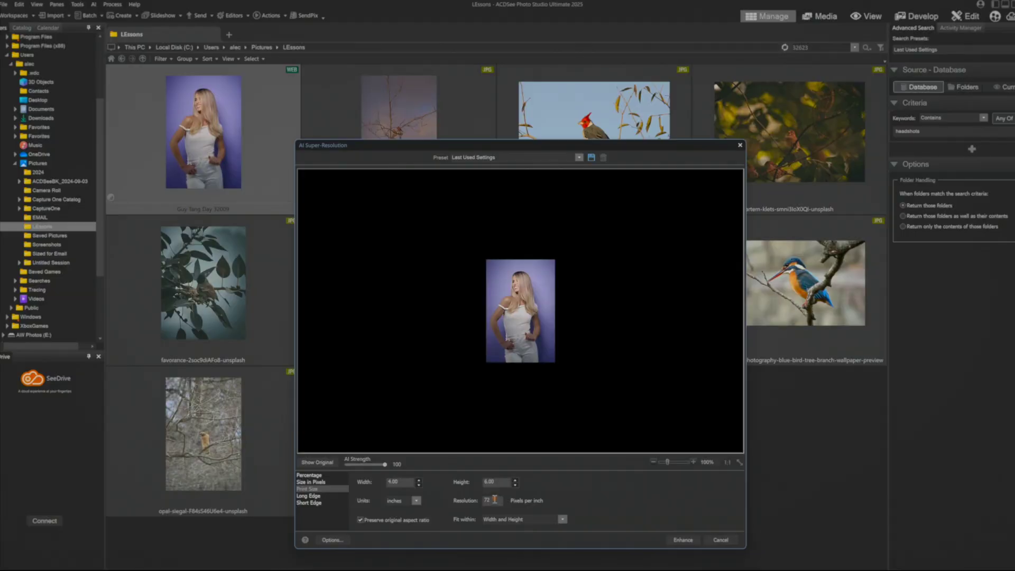
double_click(494, 500)
type("300")
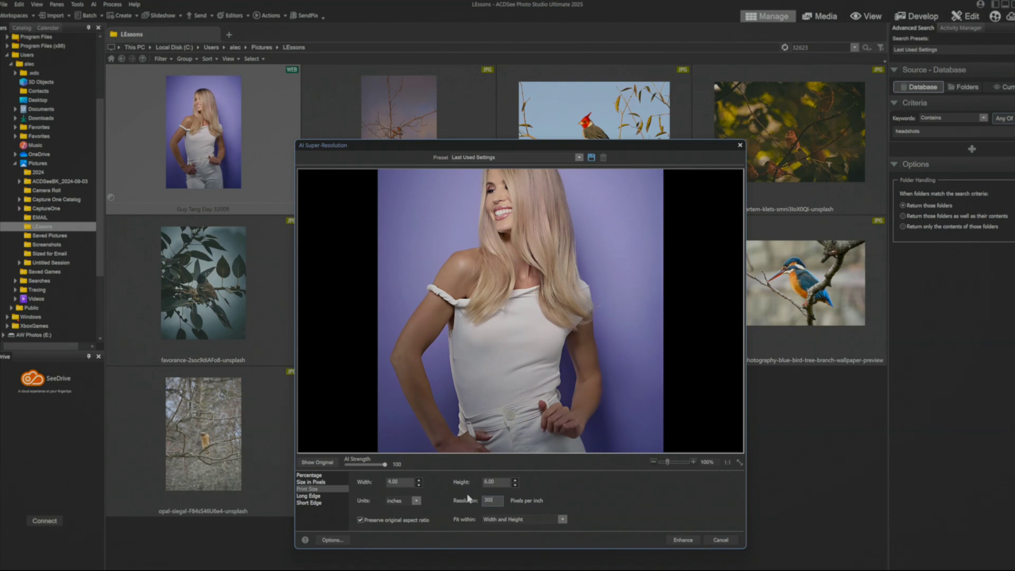
Step: Reposition the portrait in the preview and set the print height to 10 inches
left_click_drag(568, 243, 558, 277)
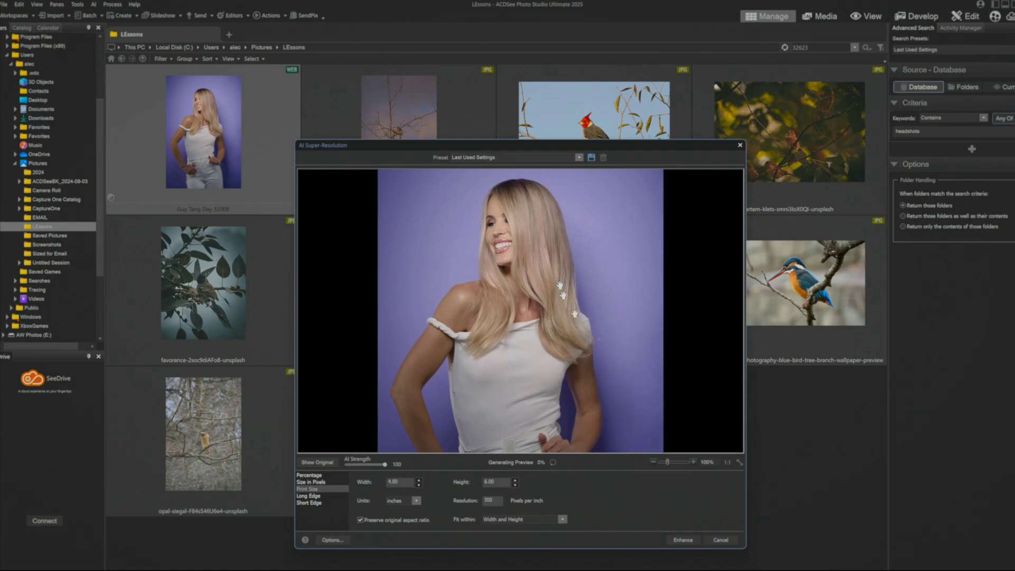
left_click(680, 540)
double_click(502, 481)
type("10")
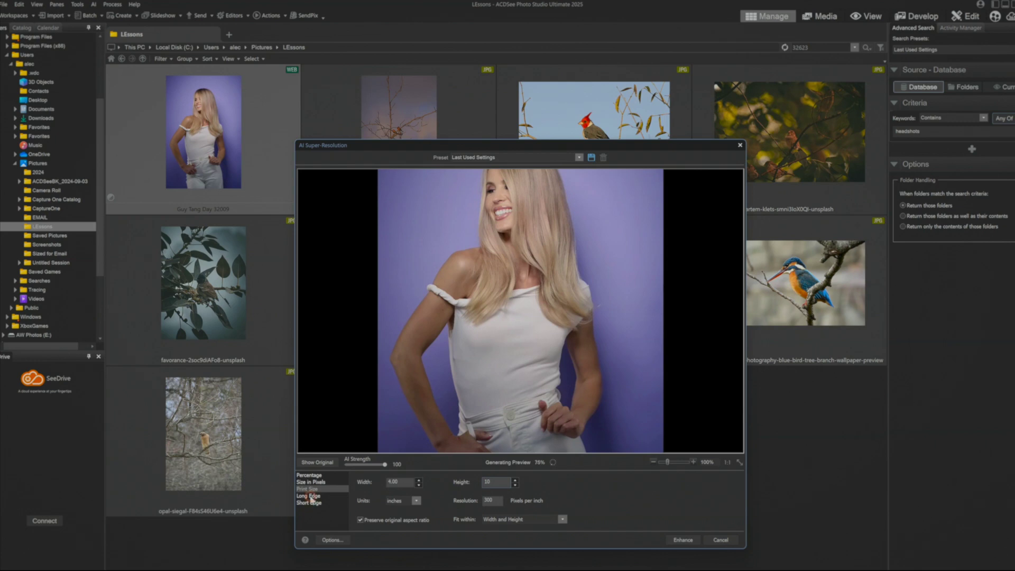
left_click(310, 497)
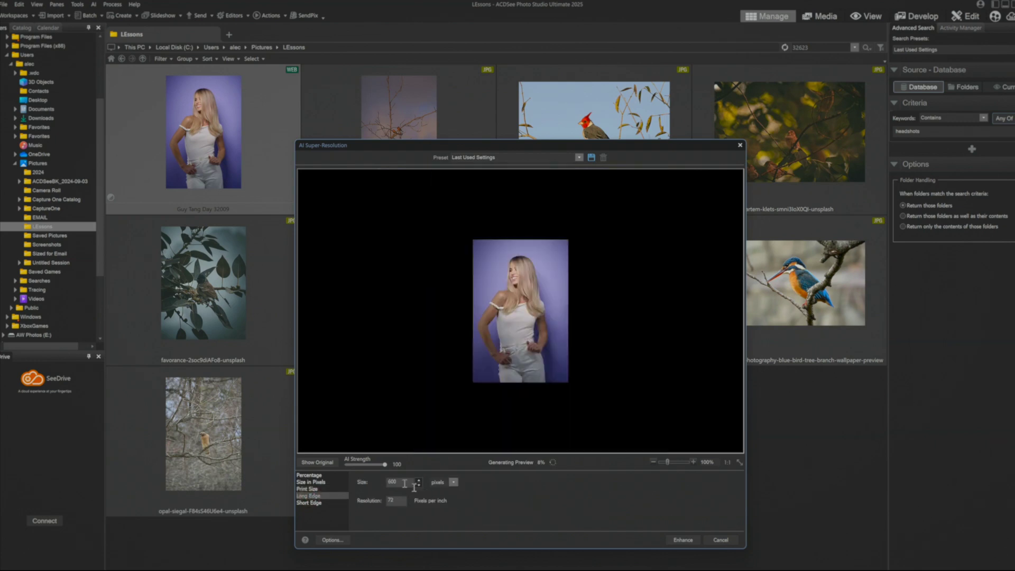
Step: Size the long edge to 12 inches at 300 ppi and pan the preview to the face
left_click(447, 483)
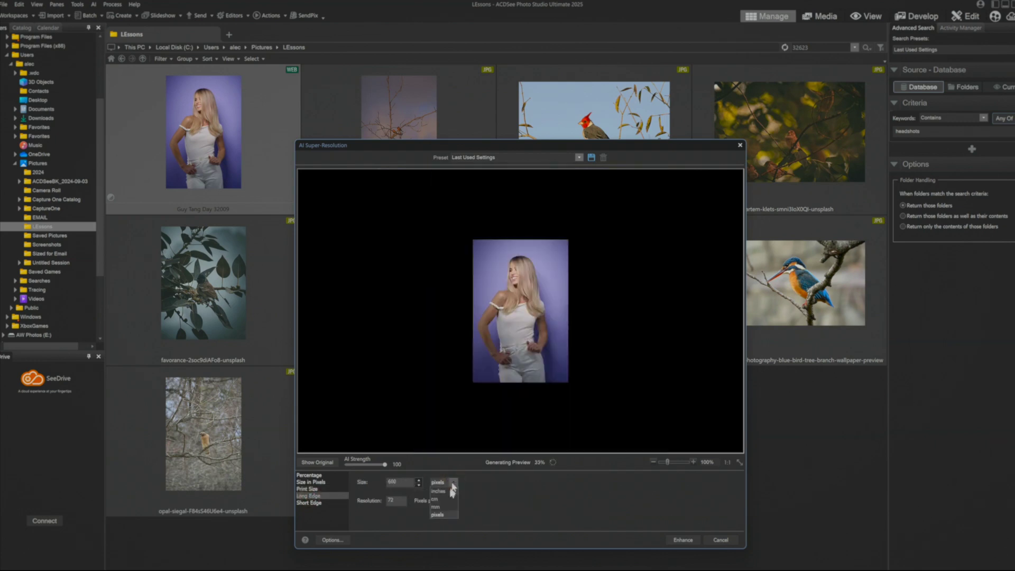
double_click(400, 482)
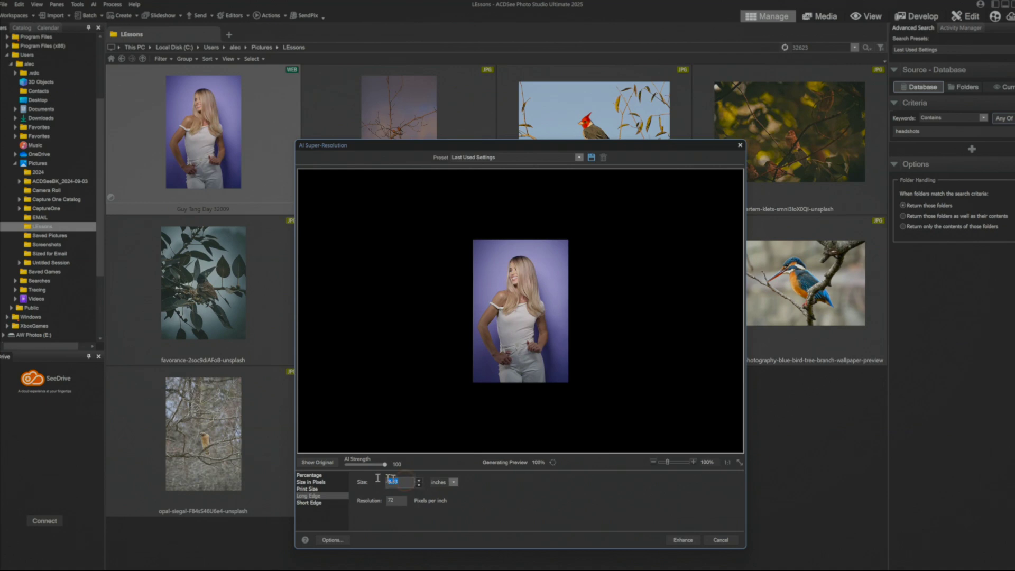
type("12")
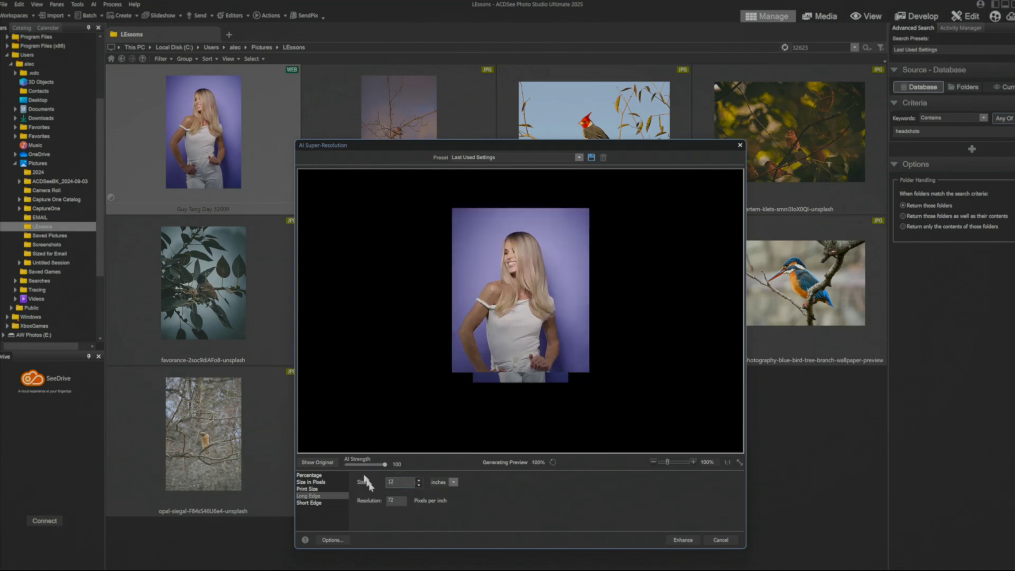
key("Tab")
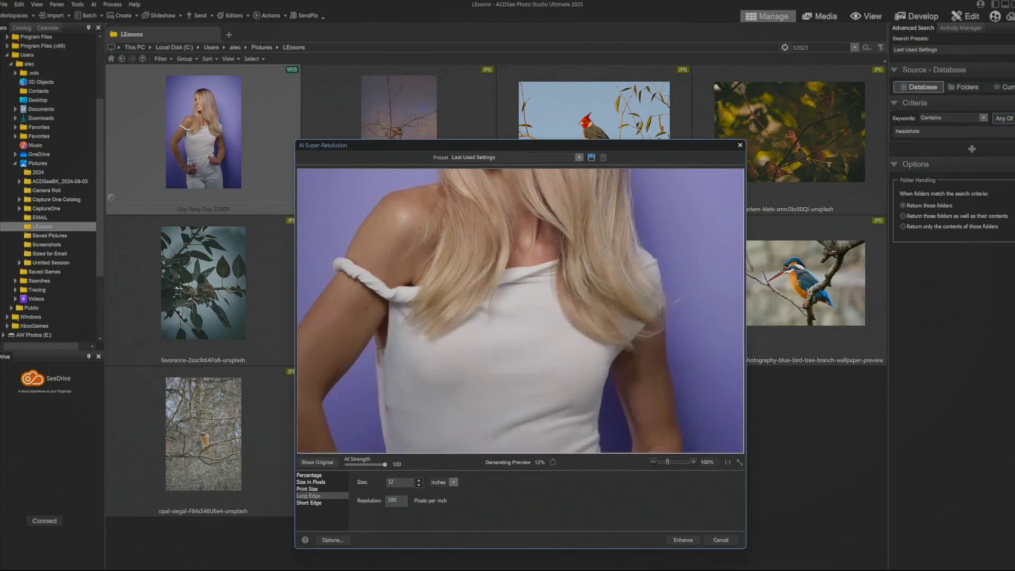
left_click_drag(470, 373, 561, 431)
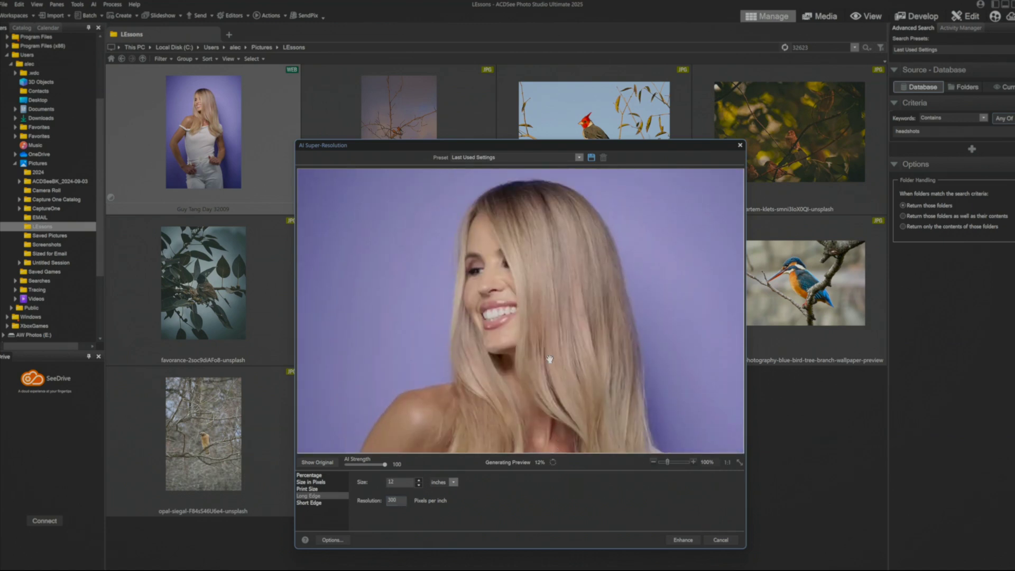